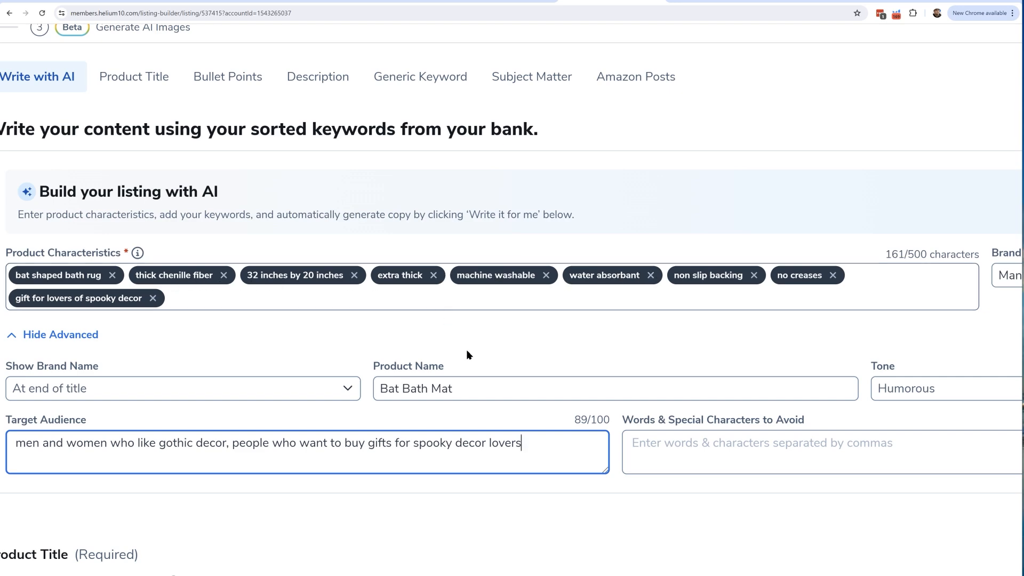
Review the AI listing inputs, including brand name, product name, target audience and the available tone options
scroll(466, 350, "down", 3)
scroll(621, 299, "down", 1)
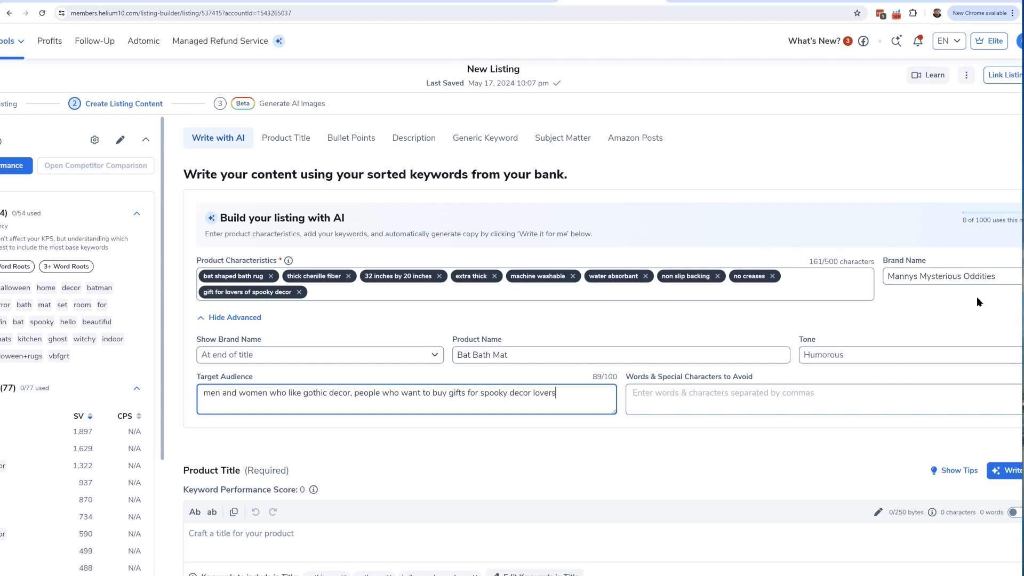
scroll(977, 297, "right", 3)
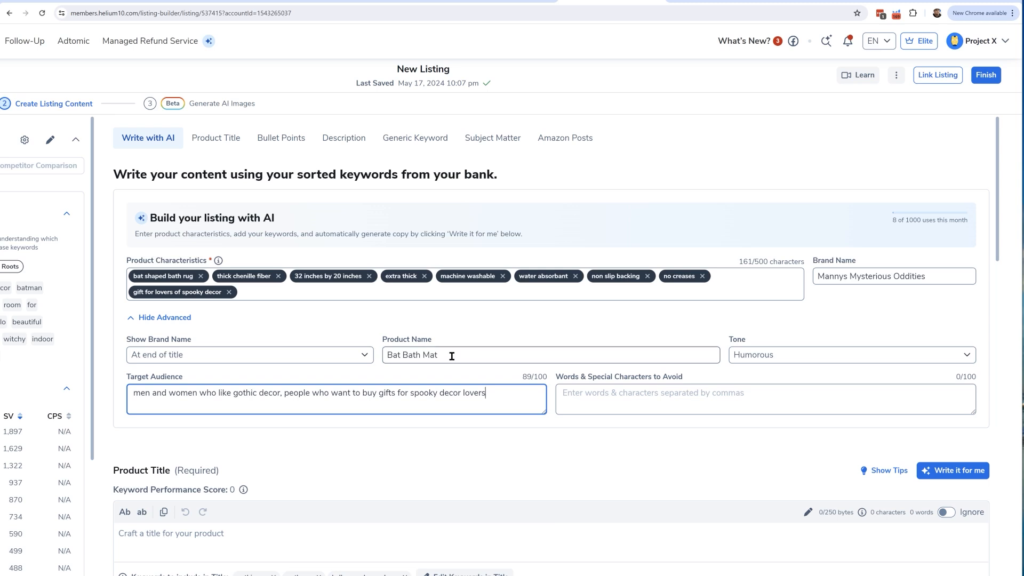
left_click(803, 361)
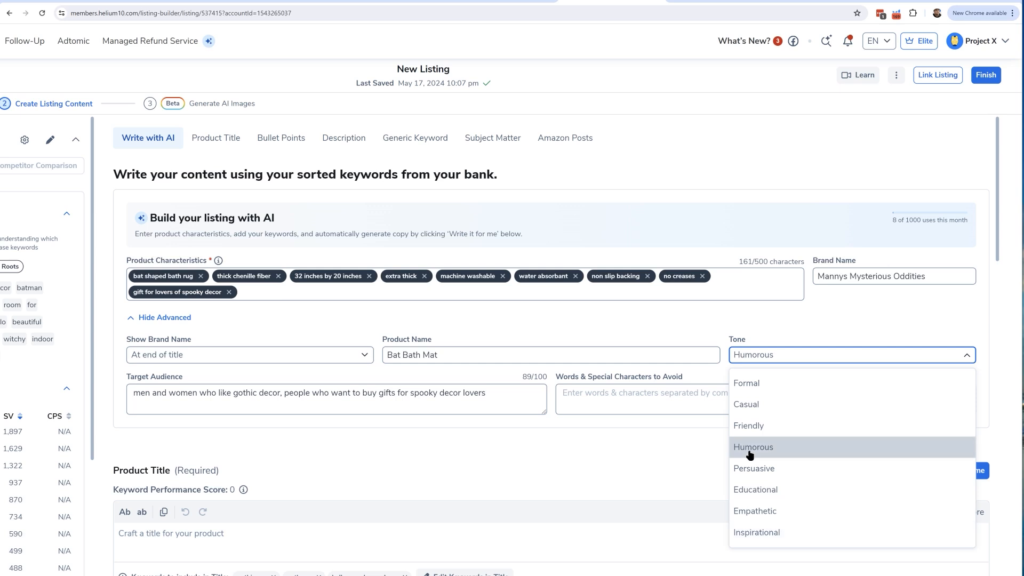
left_click(606, 444)
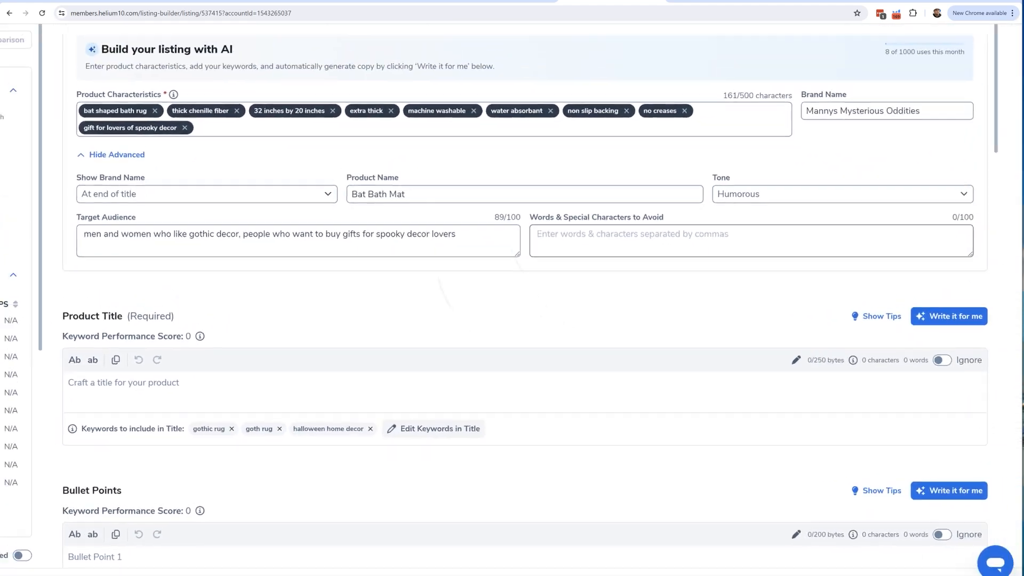
Change the keywords to include in the title to "spooky bathroom decor" and "bat rug"
scroll(544, 299, "down", 1)
scroll(544, 299, "down", 2)
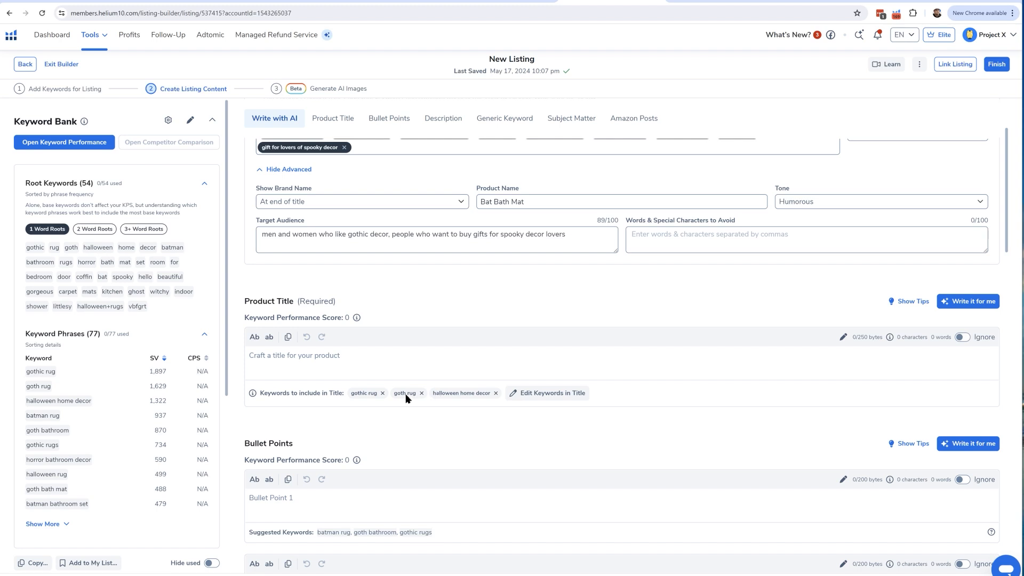
left_click(554, 395)
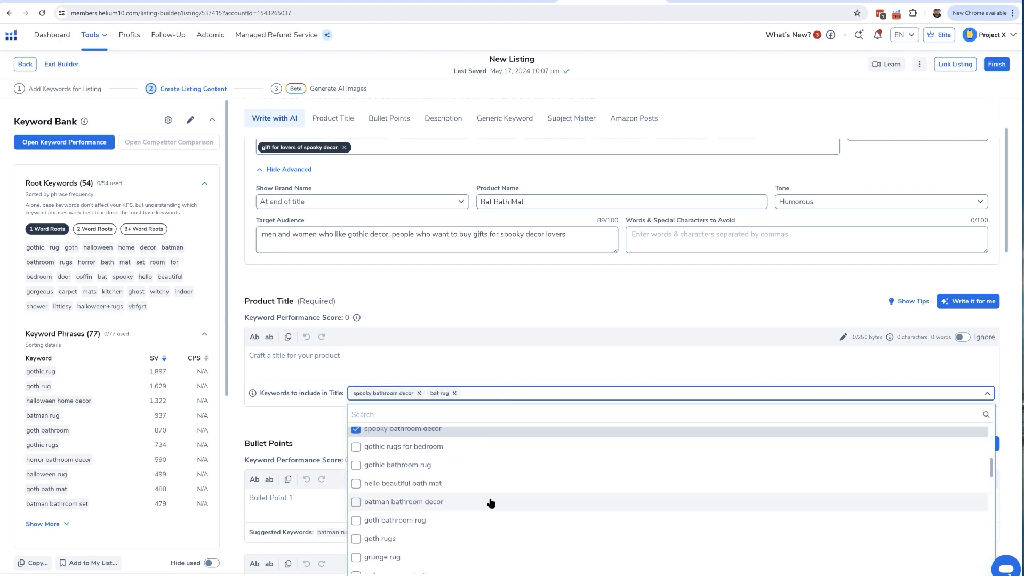
scroll(442, 504, "up", 2)
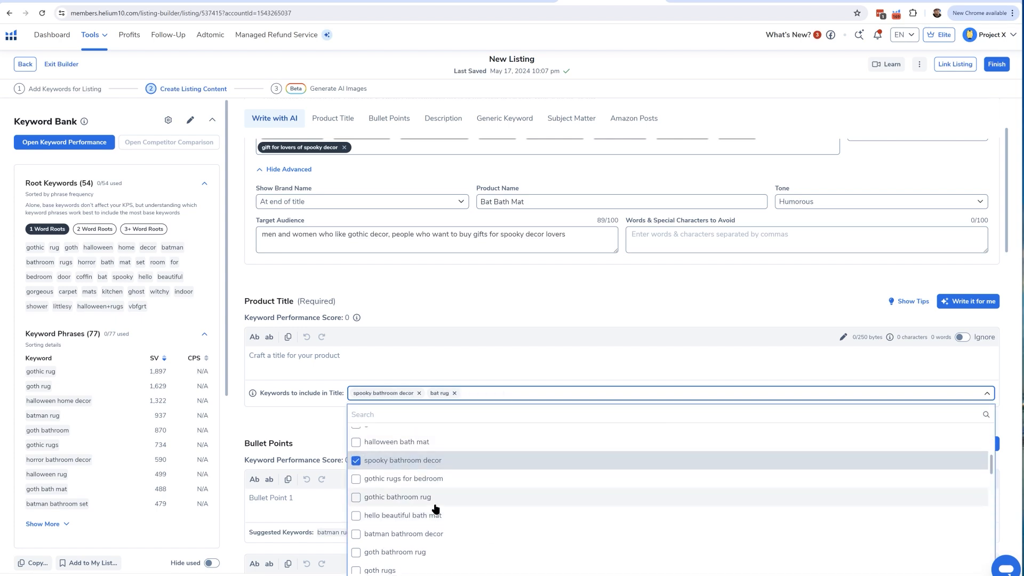
scroll(445, 507, "up", 1)
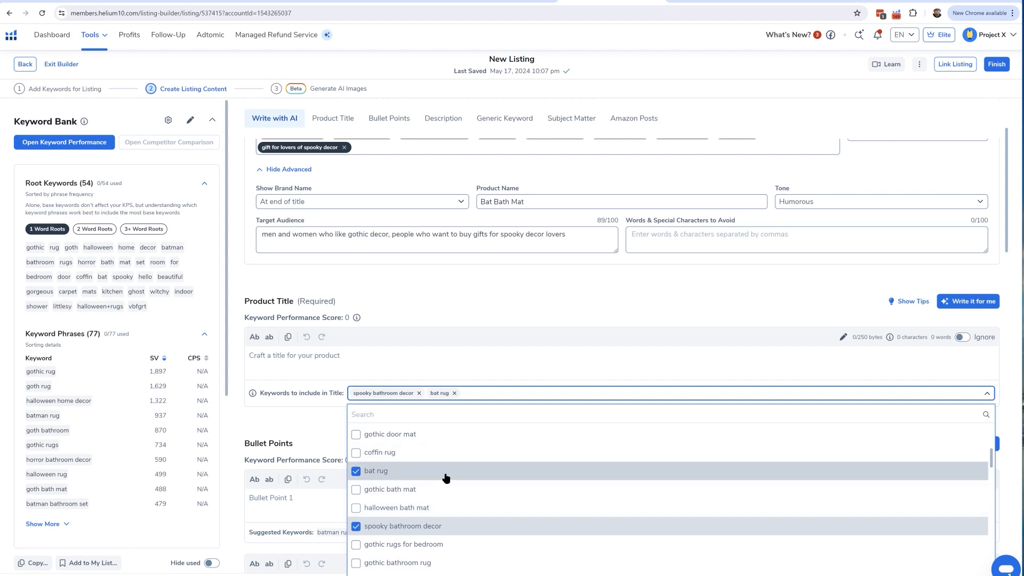
scroll(446, 478, "down", 1)
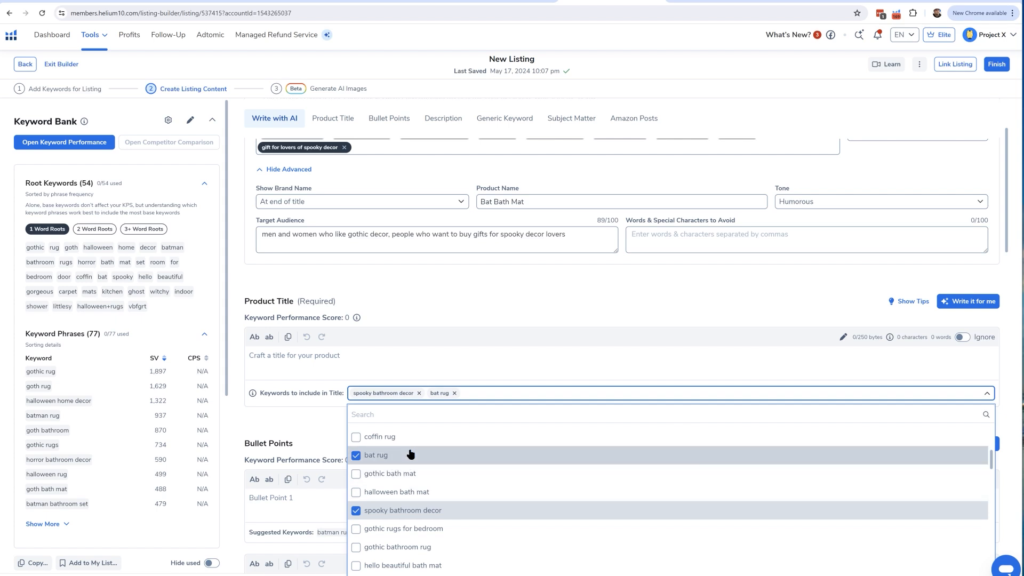
left_click(439, 366)
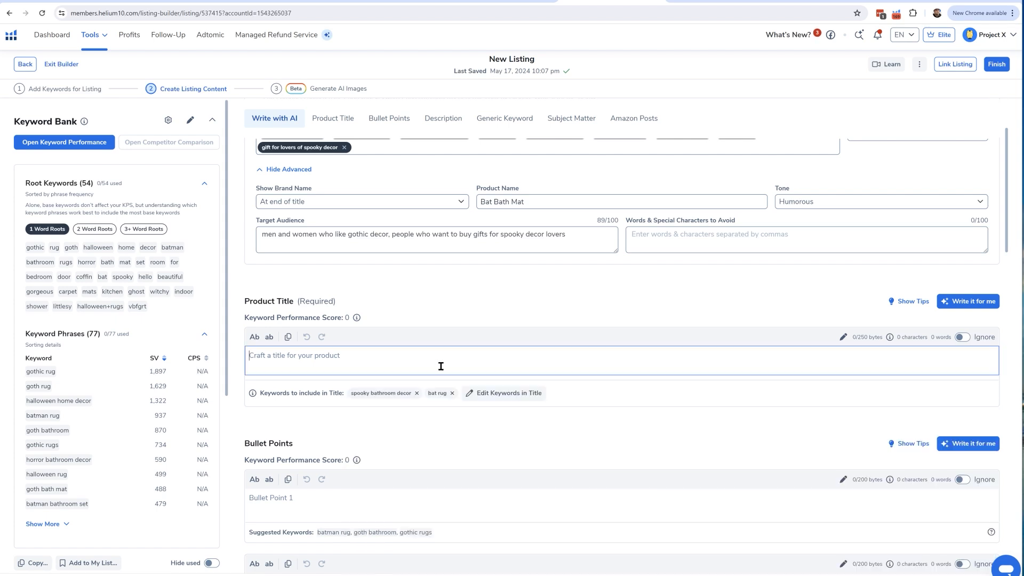
Generate the product title with AI and accept the suggested title
left_click(969, 302)
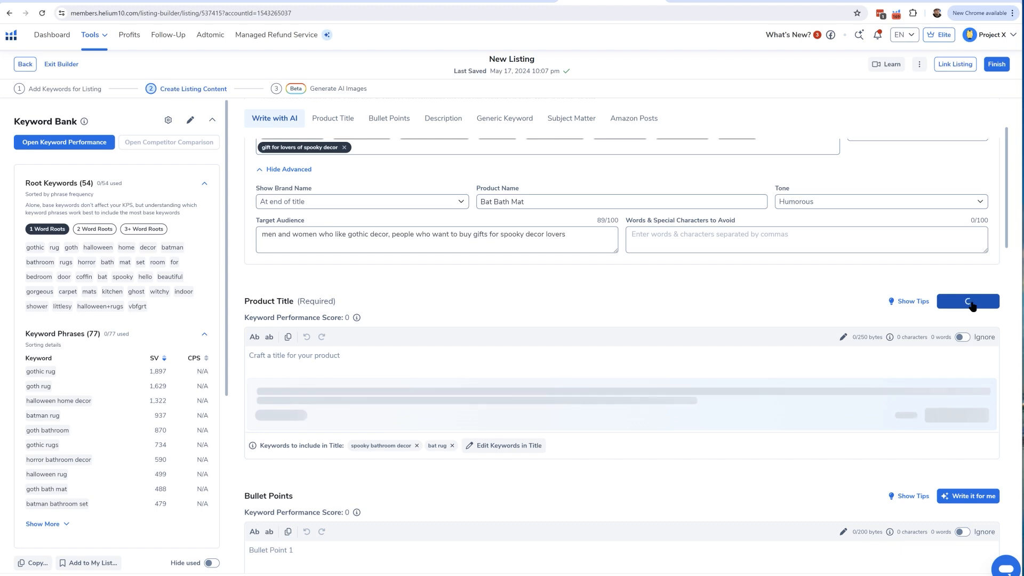
scroll(569, 206, "up", 2)
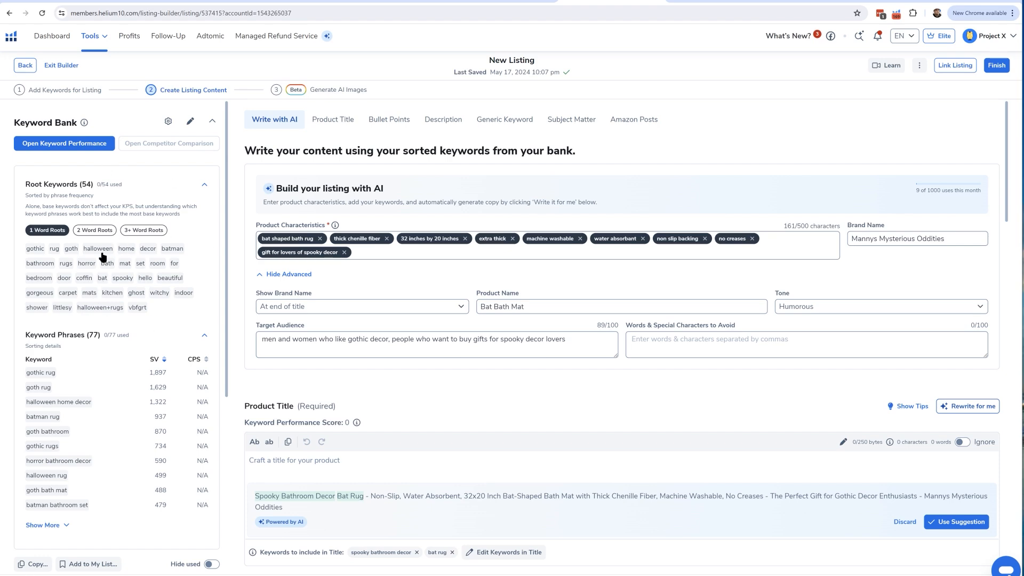
scroll(766, 483, "down", 2)
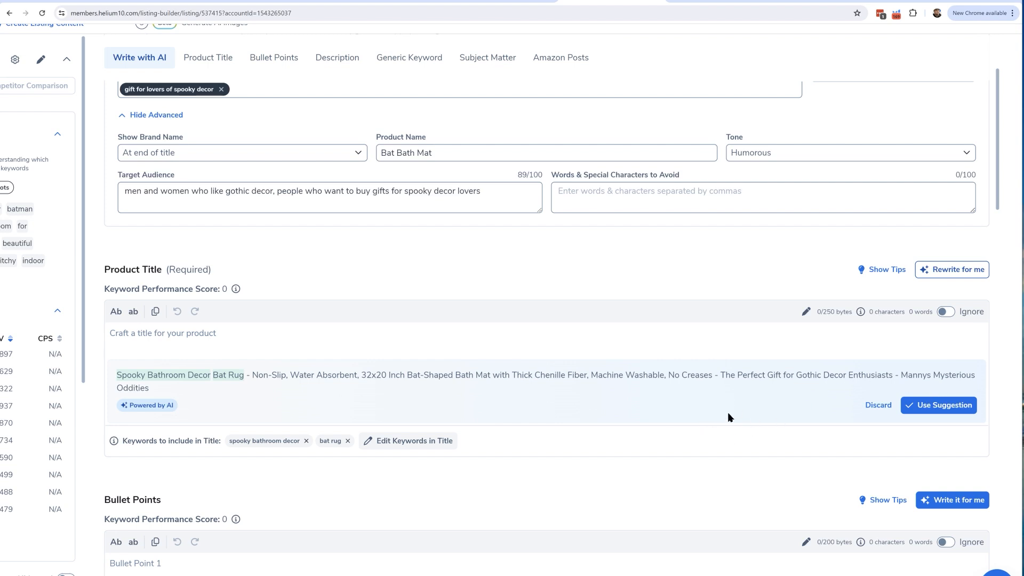
left_click(936, 401)
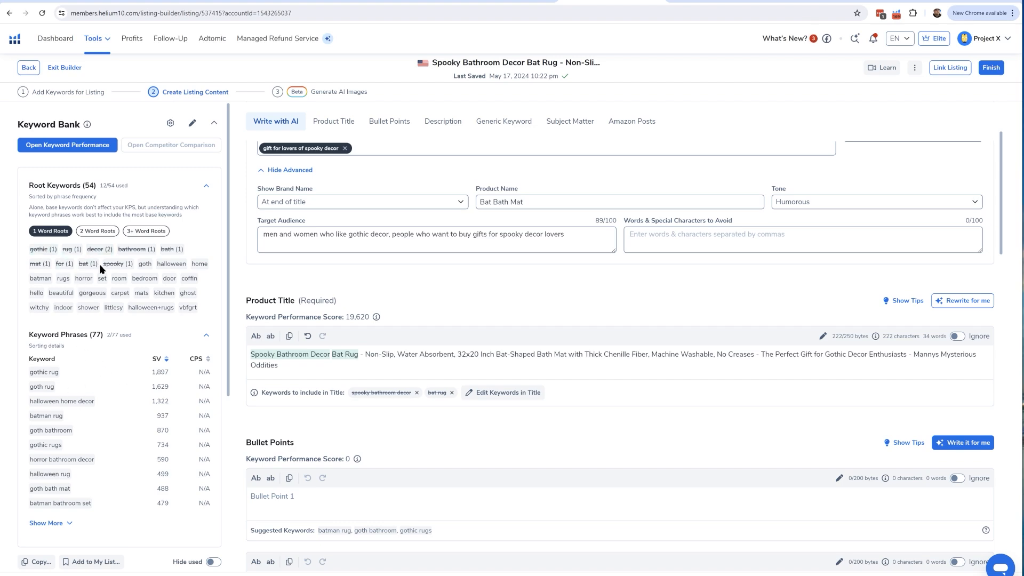
Examine the root keywords and the expanded list of keyword phrases in the Keyword Bank for those already used in the title
scroll(99, 264, "up", 3)
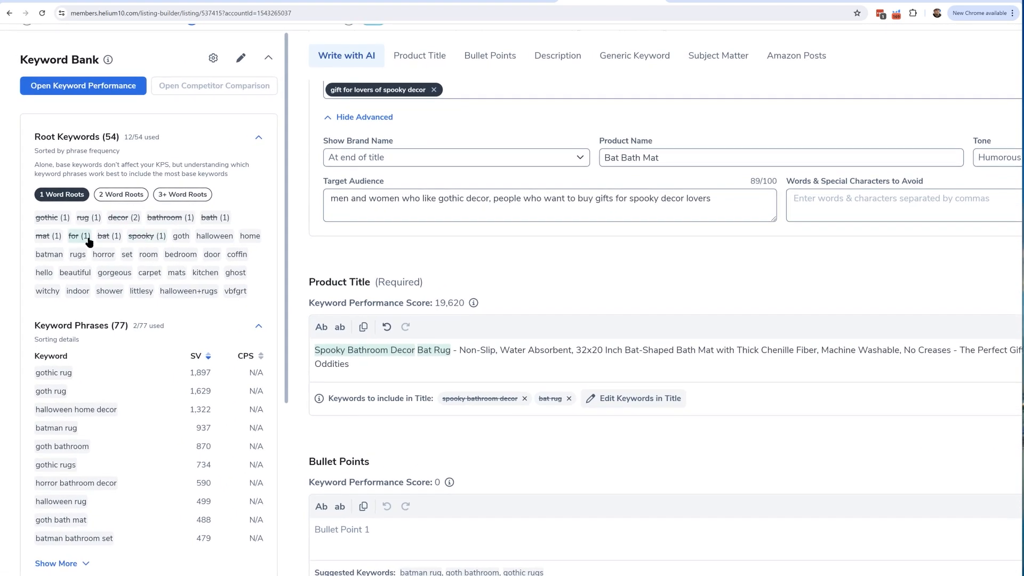
scroll(158, 244, "down", 1)
scroll(158, 244, "down", 3)
scroll(126, 389, "down", 2)
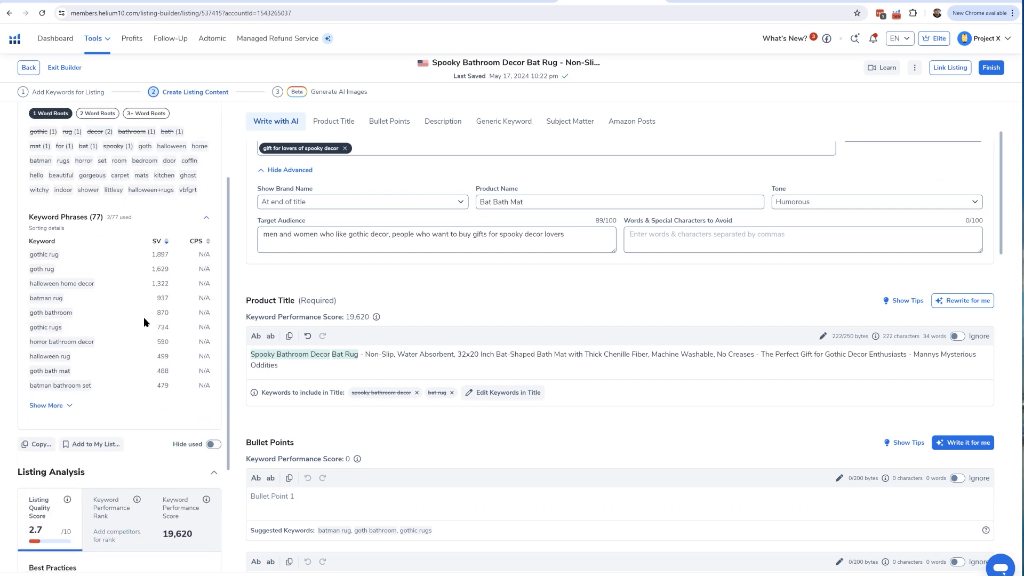
scroll(188, 358, "down", 1)
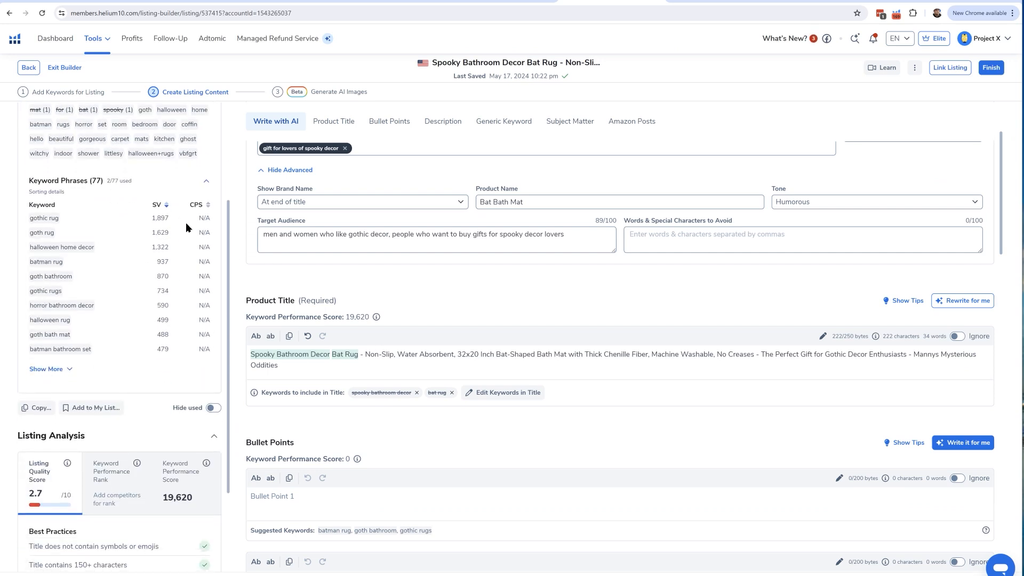
scroll(95, 245, "down", 1)
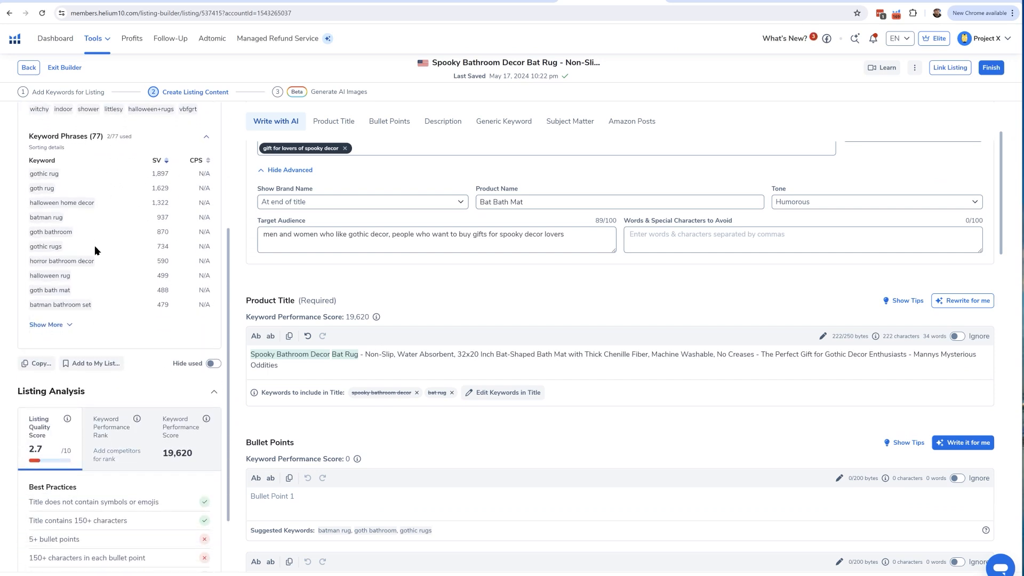
left_click(67, 327)
scroll(105, 258, "down", 1)
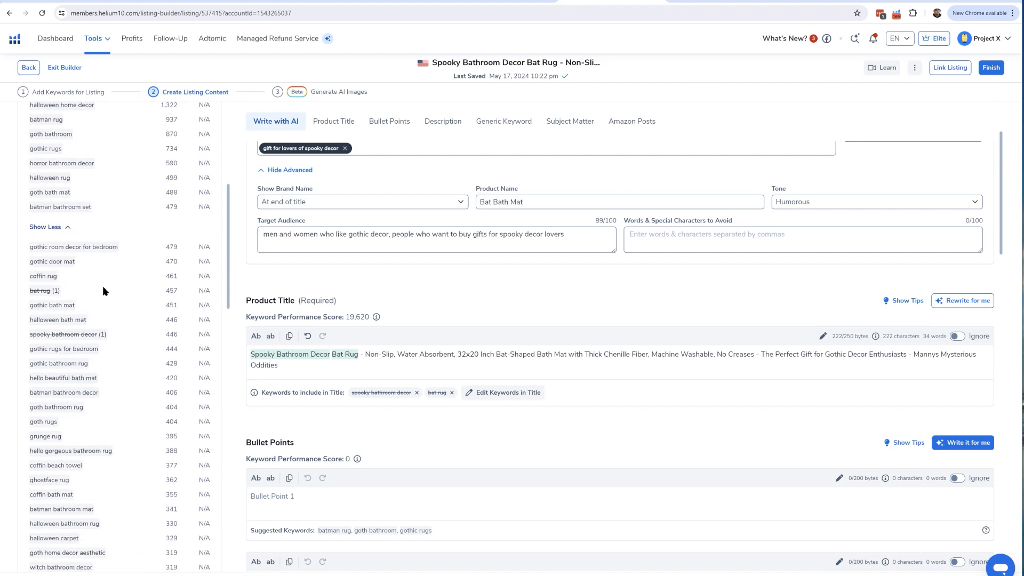
mouse_move(37, 293)
Generate the bullet points with AI and accept the suggestion for Bullet Point 1
scroll(614, 455, "down", 3)
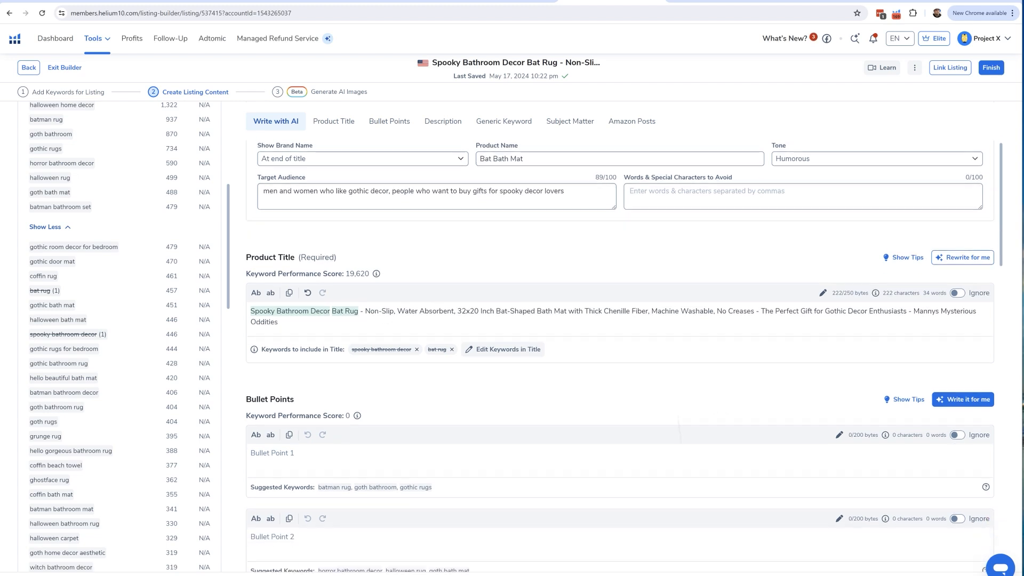
left_click(963, 278)
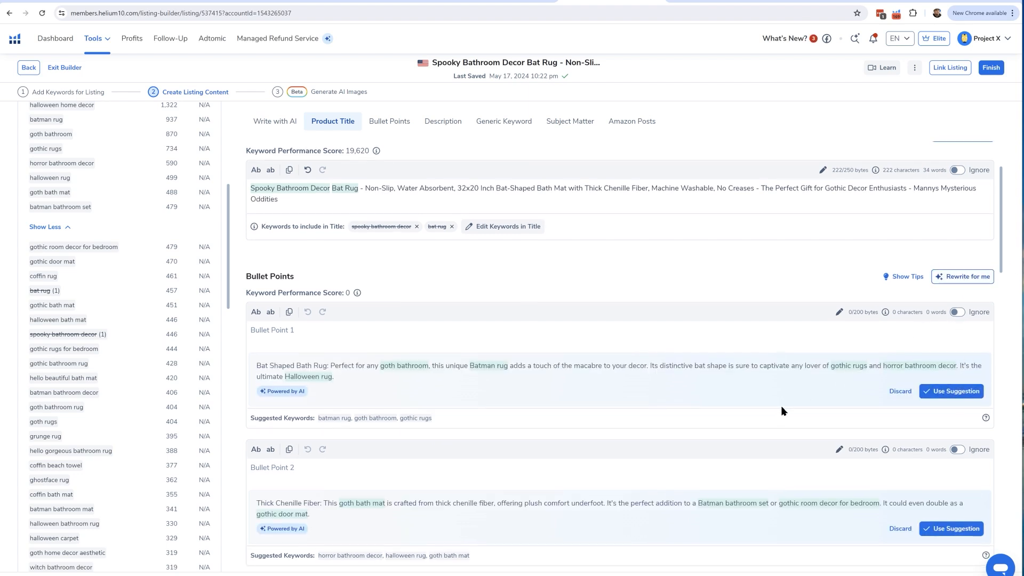
scroll(534, 348, "down", 2)
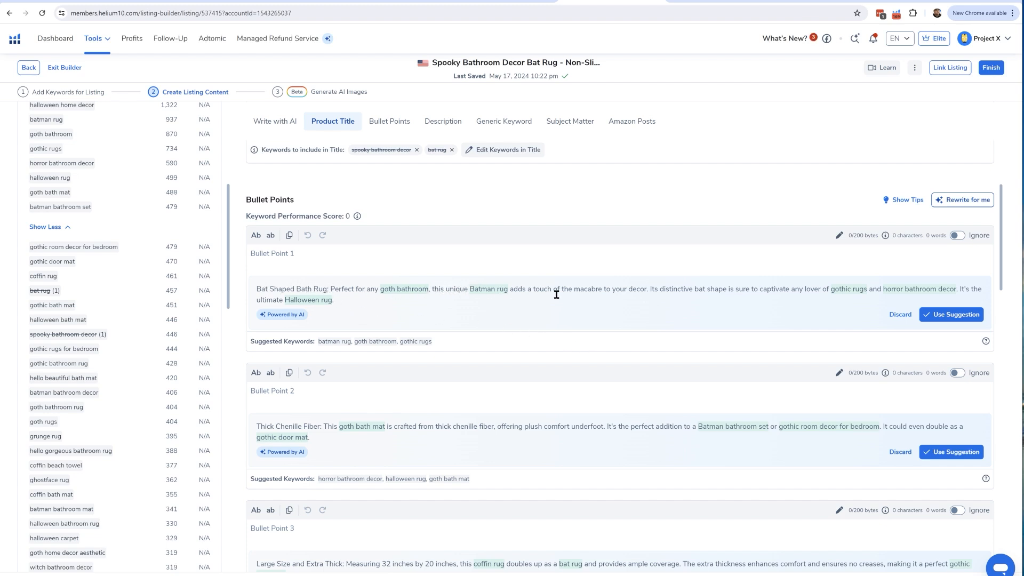
left_click(966, 317)
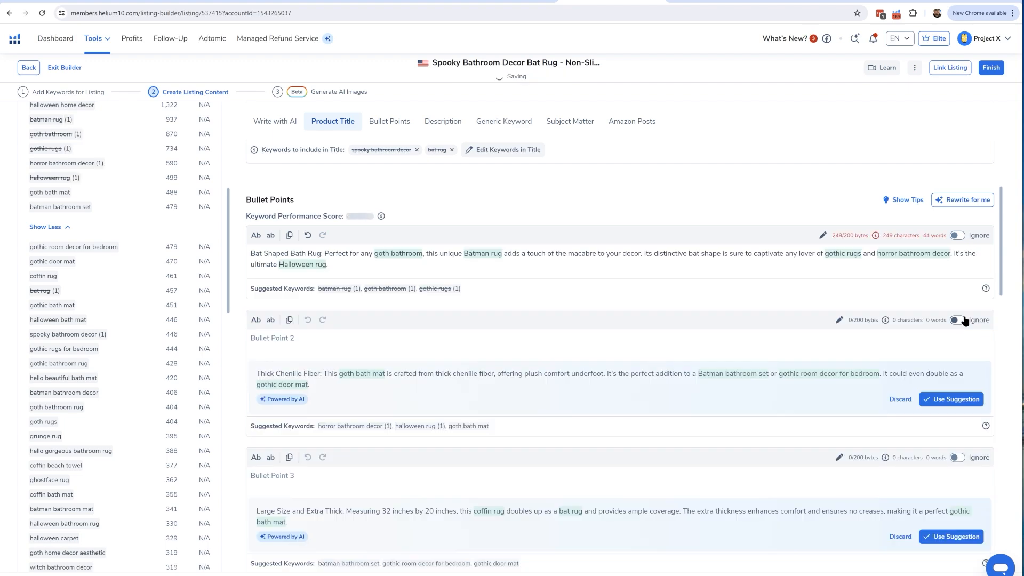
Check the keyword usage in the Keyword Bank and read through the AI suggestions for the remaining bullet points
scroll(98, 123, "up", 2)
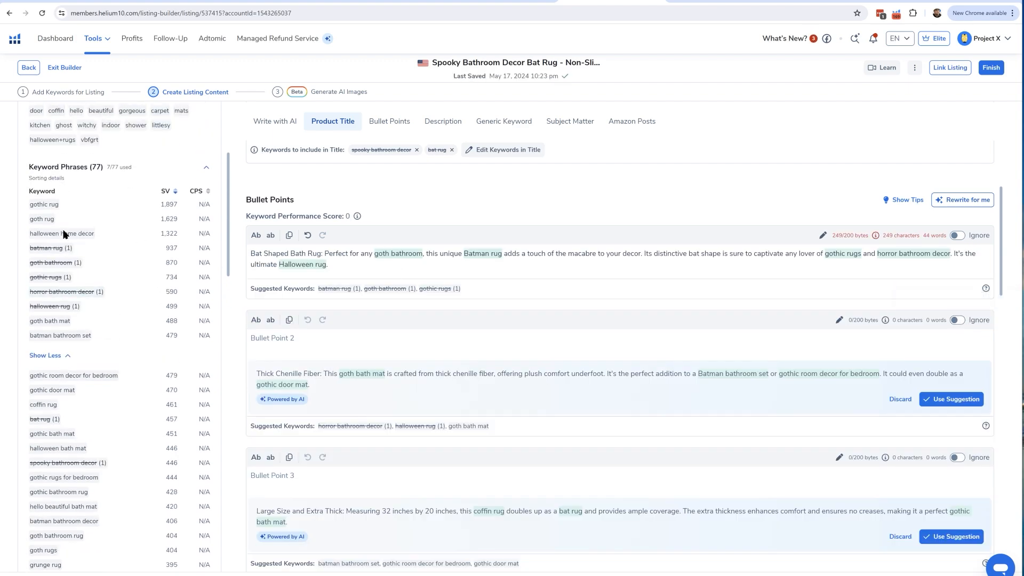
scroll(69, 264, "up", 2)
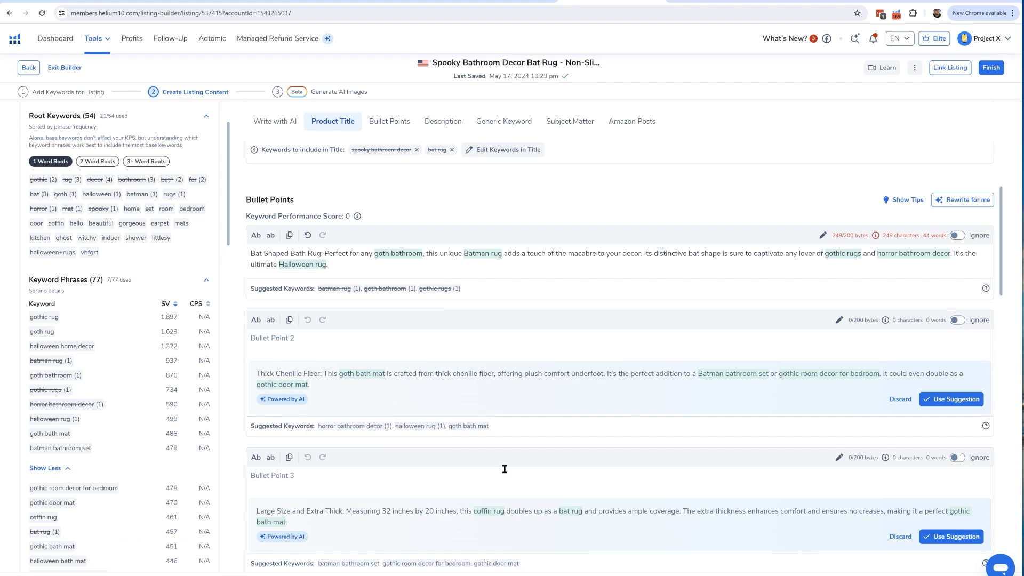
scroll(502, 469, "down", 6)
scroll(582, 273, "down", 3)
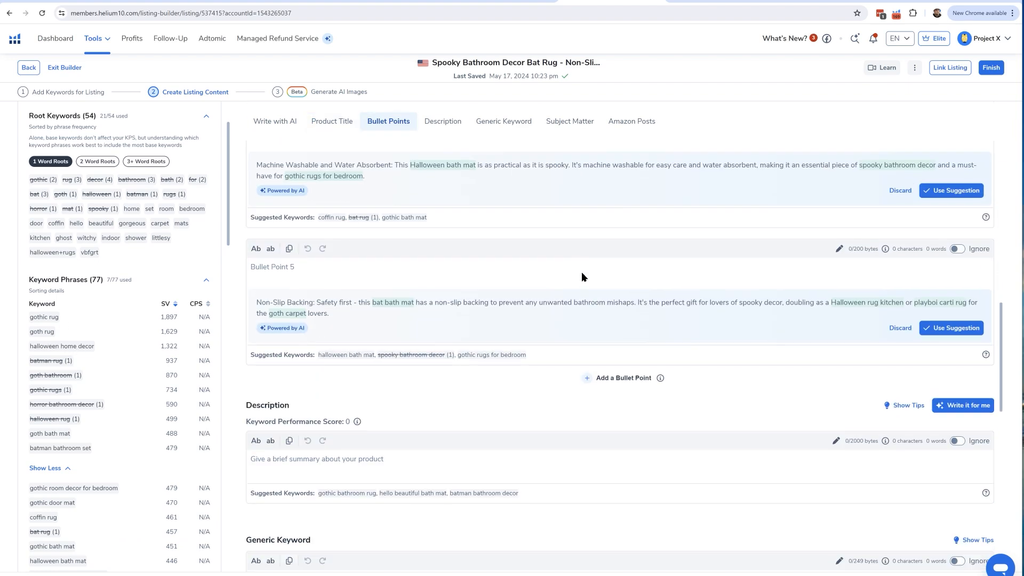
scroll(582, 273, "up", 3)
scroll(582, 274, "up", 2)
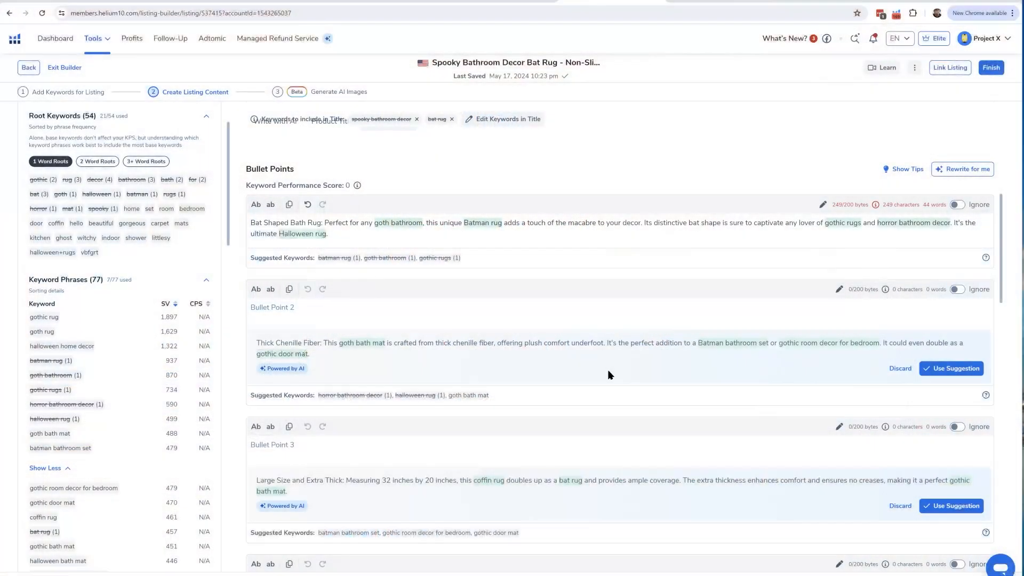
Write "This gothic rug is great for halloween decor" as the text of Bullet Point 3
scroll(608, 373, "down", 2)
scroll(610, 375, "down", 1)
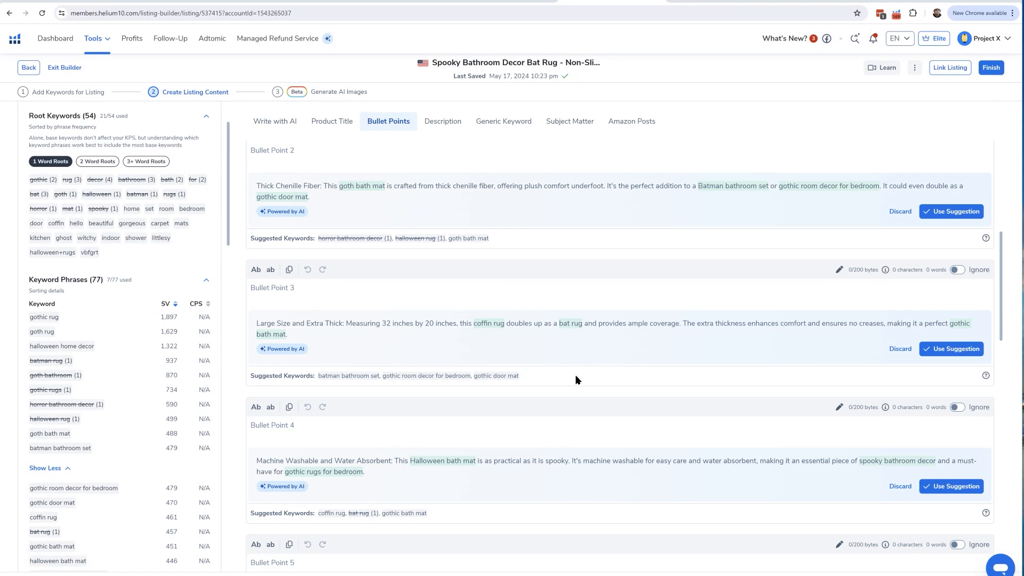
left_click(298, 292)
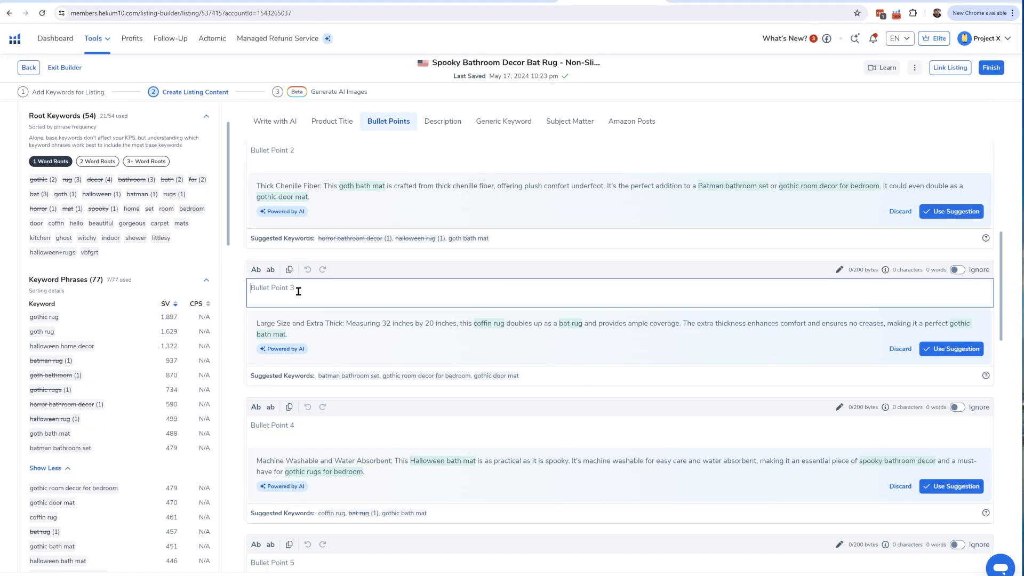
type("This gothic r")
type("ug is great for halloween decor")
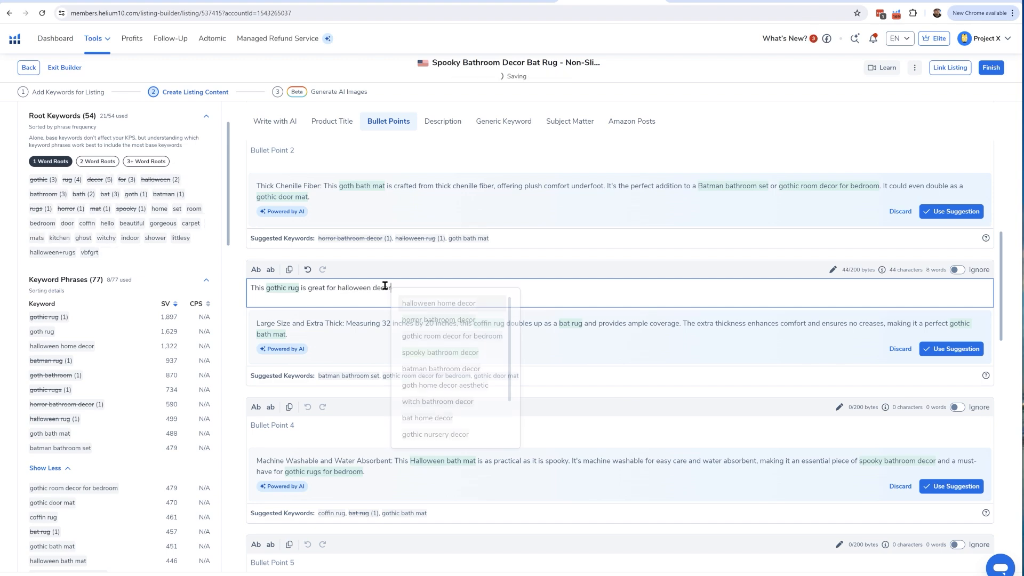
View the top 10 ranked products for the keyword phrase "gothic rug" and examine the keyword usage in the Keyword Bank
scroll(50, 374, "up", 5)
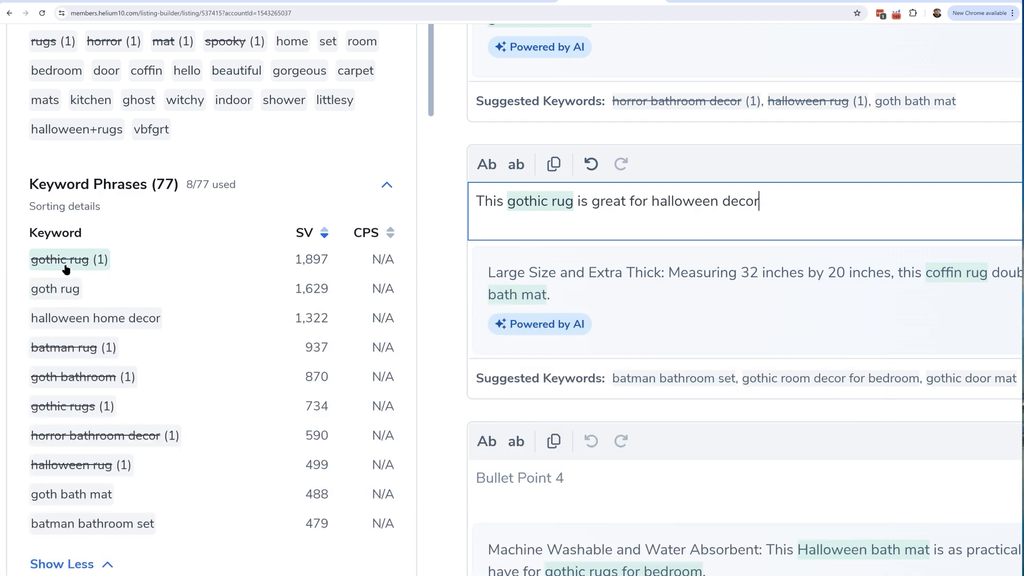
mouse_move(85, 271)
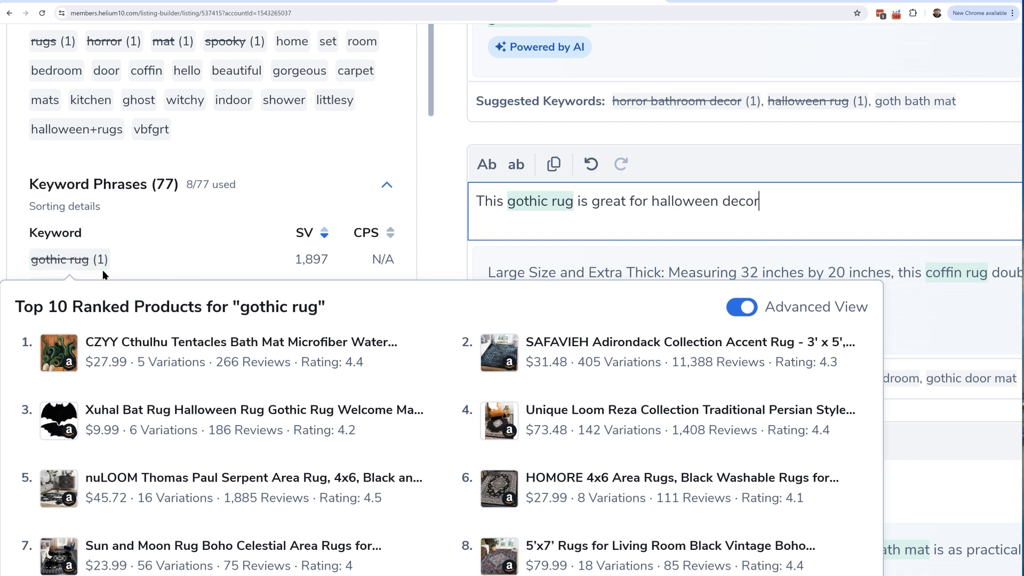
scroll(103, 270, "down", 2)
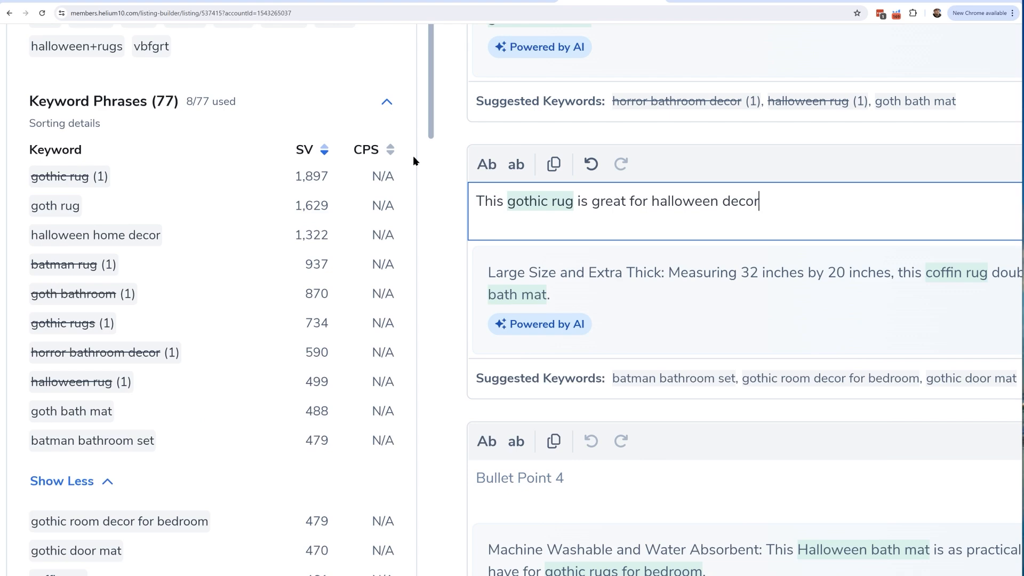
scroll(394, 336, "up", 4)
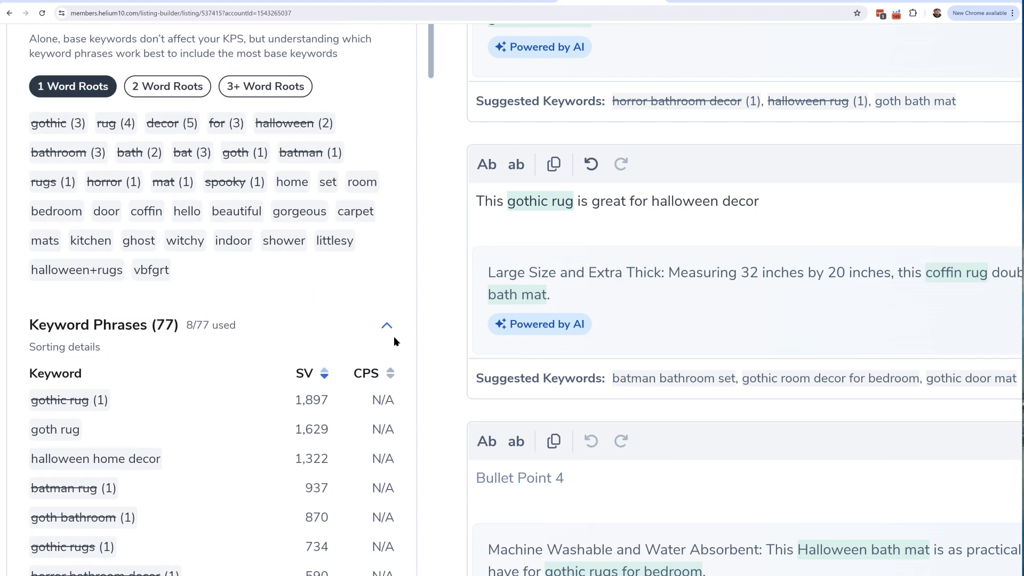
Check the "Top 10 Ranked Products for Keyword" hover option in the Keyword Bank's data customization settings
scroll(393, 336, "down", 5)
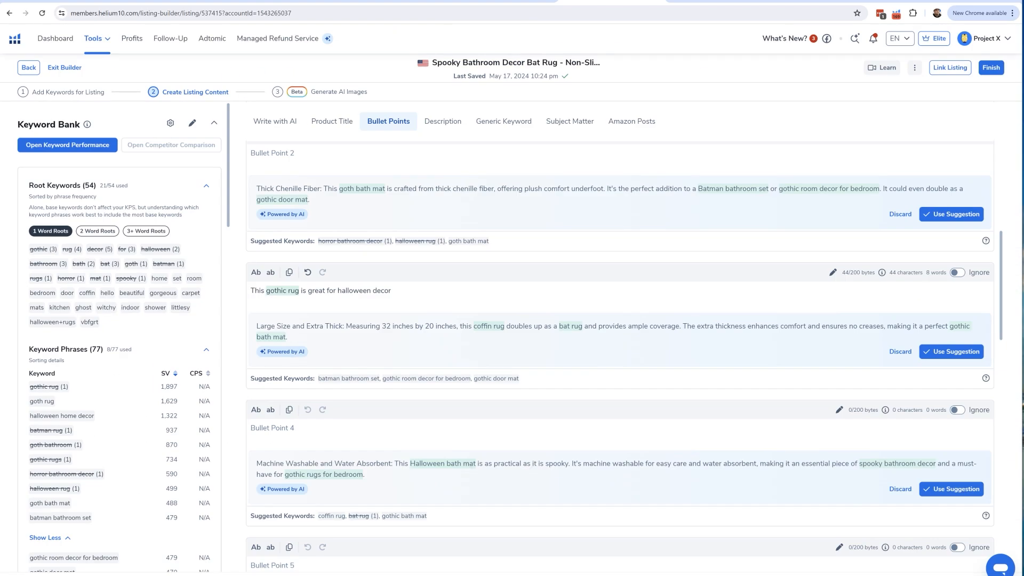
left_click(170, 122)
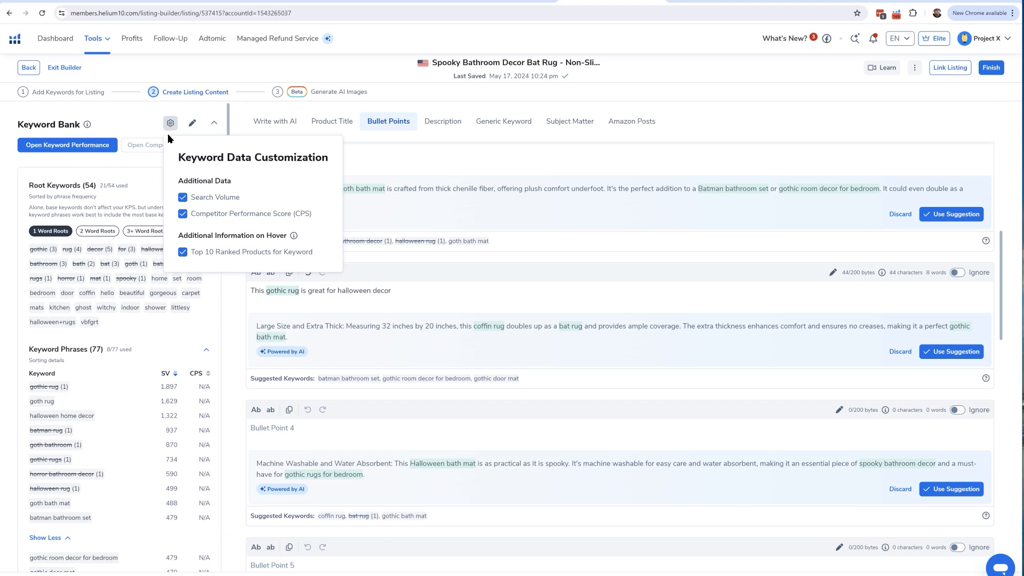
left_click(226, 252)
left_click(406, 166)
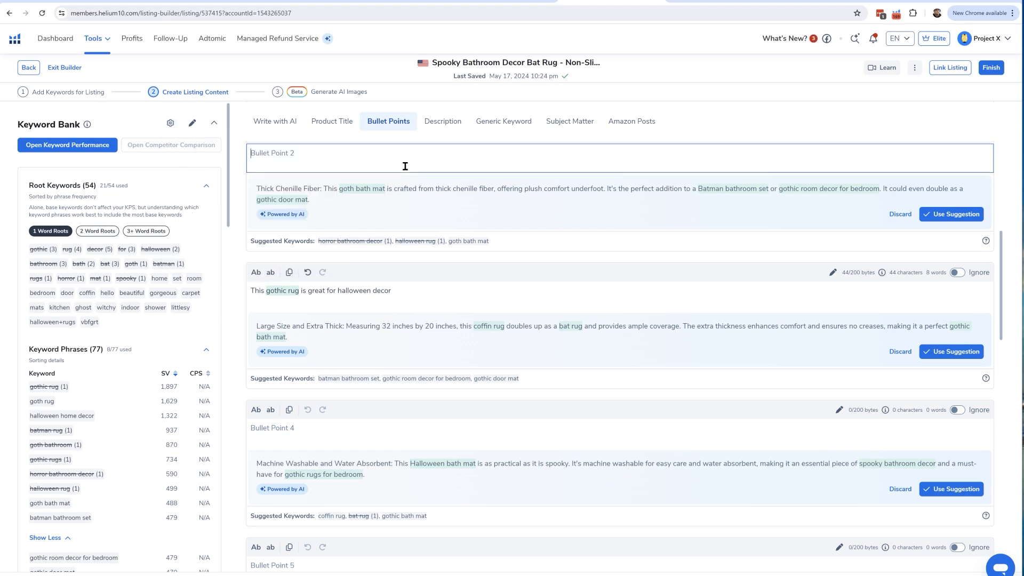